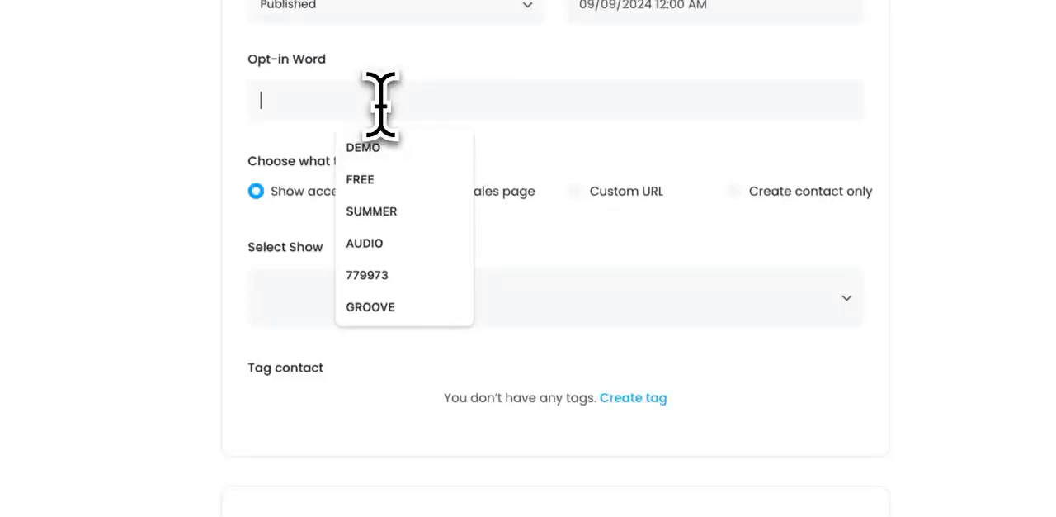
Step: Set the keyword's opt-in word to LEADS and select EMAC DEMO as the show to give access to
type("LEADS")
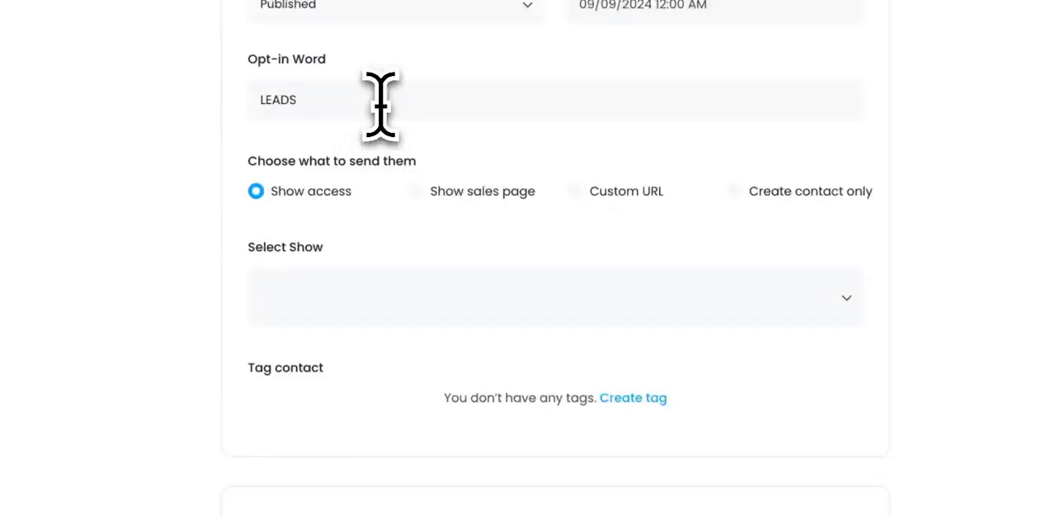
left_click(492, 320)
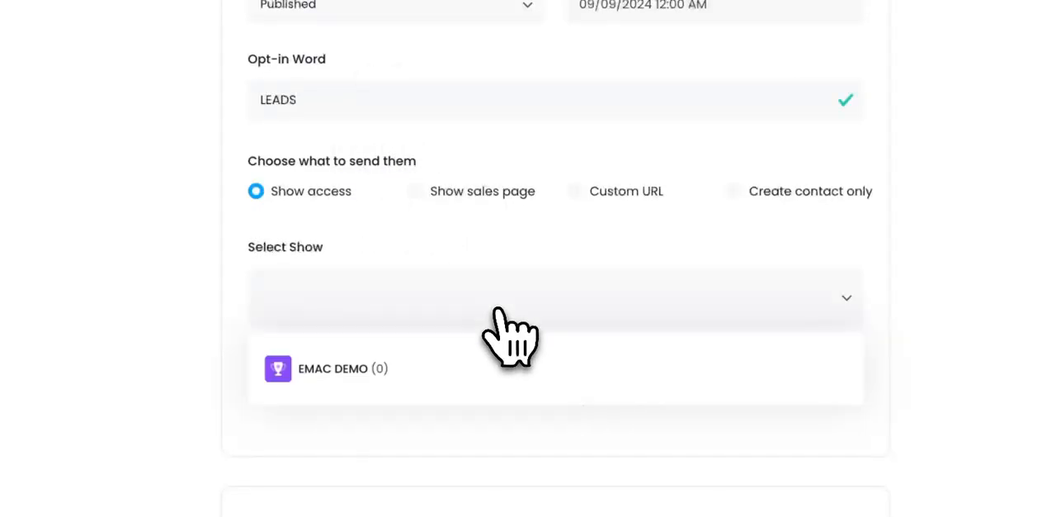
left_click(416, 387)
Step: In the Collect Email text message, replace "and your Audio Product" with "so bonuses"
scroll(437, 453, "down", 5)
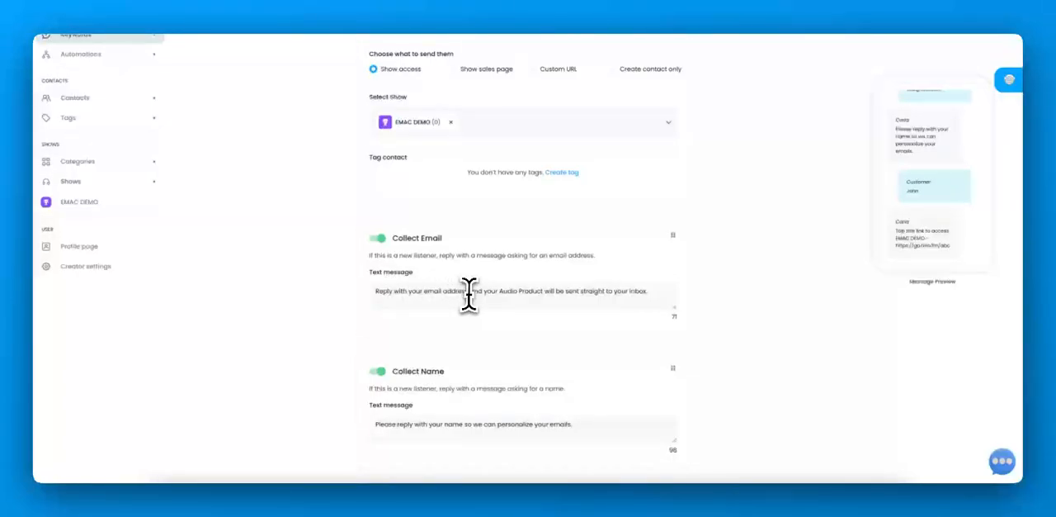
left_click_drag(471, 291, 545, 291)
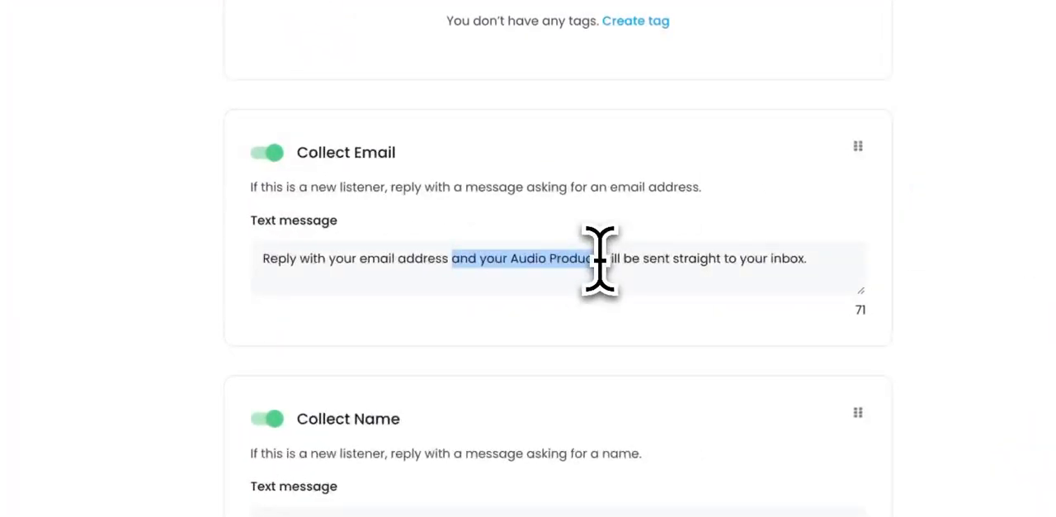
type("so bon")
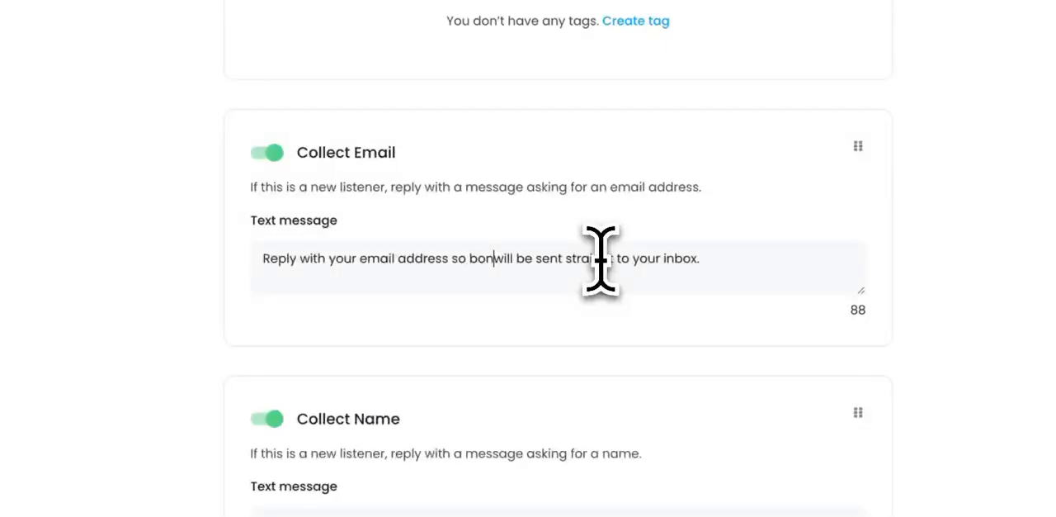
type("uses")
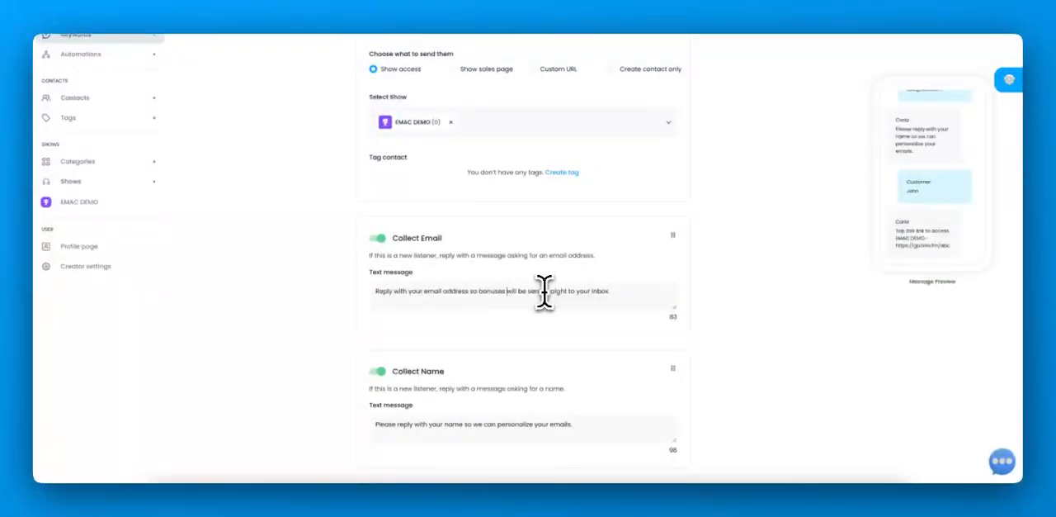
Step: Review the Collect Name and Access Message texts and save the keyword
scroll(523, 323, "down", 3)
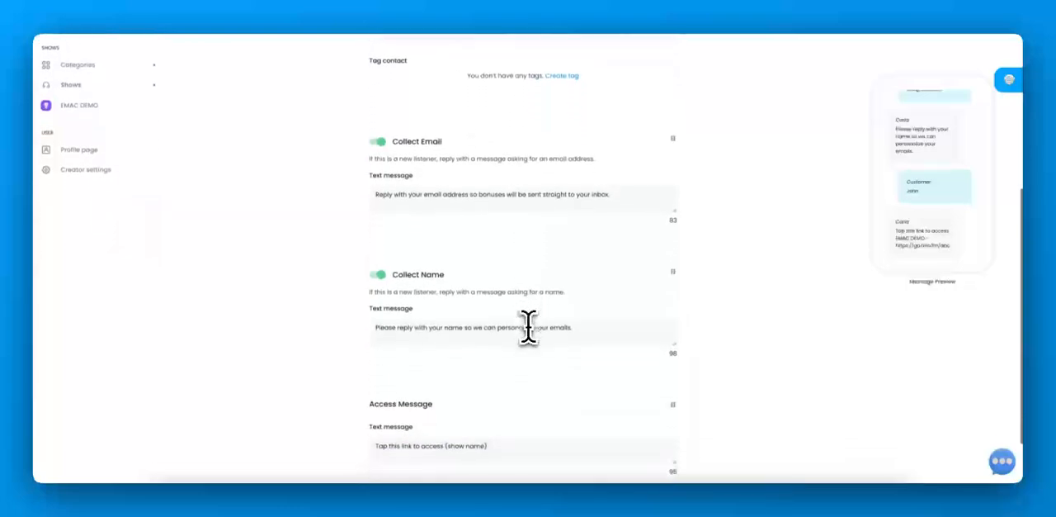
scroll(528, 325, "down", 1)
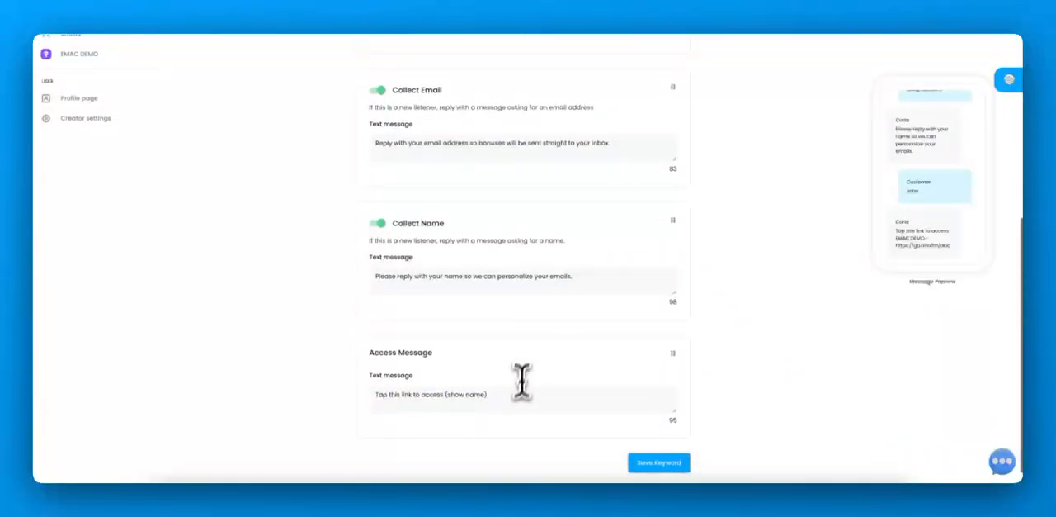
left_click(659, 462)
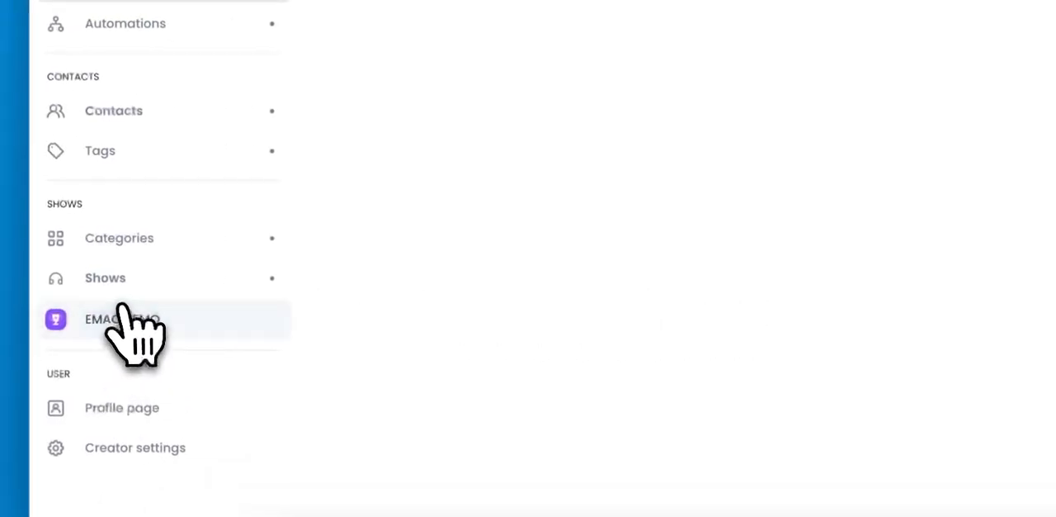
Step: Go to the EMAC DEMO show's sales page settings and save its price as Free
left_click(115, 323)
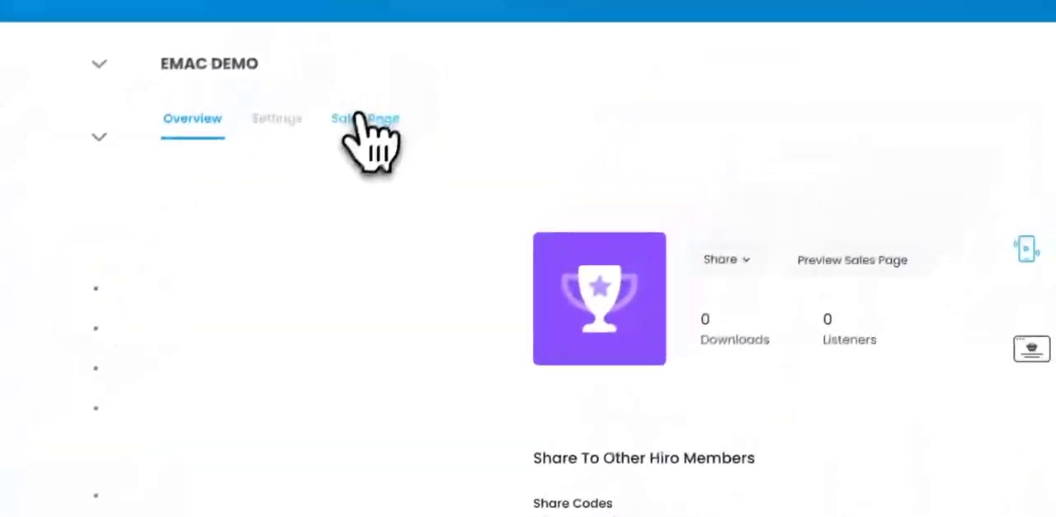
left_click(355, 129)
scroll(437, 421, "down", 1)
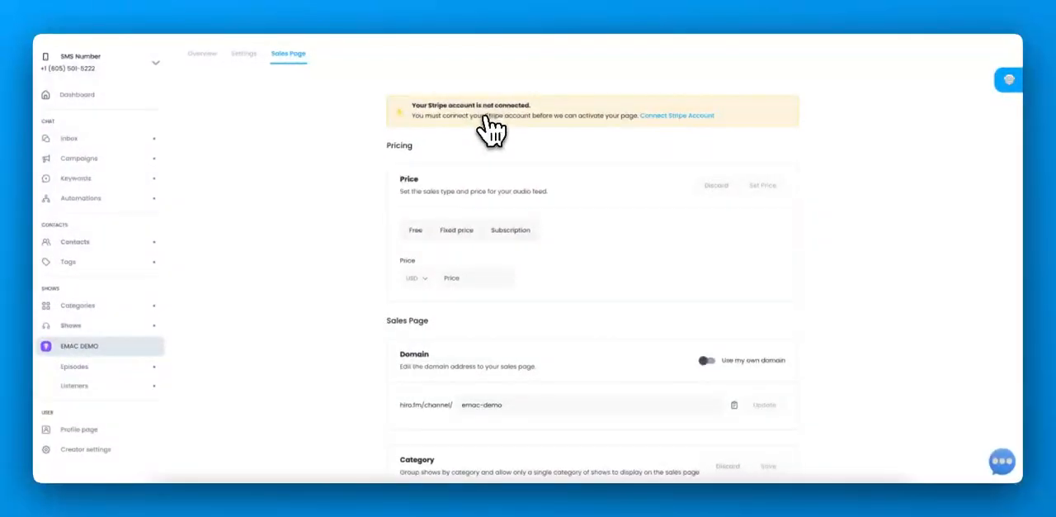
left_click(416, 229)
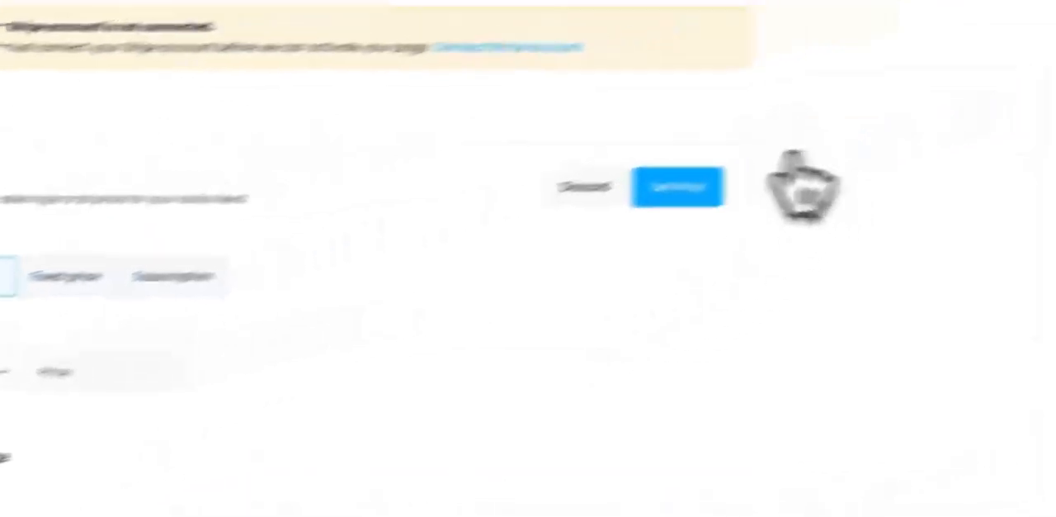
left_click(978, 111)
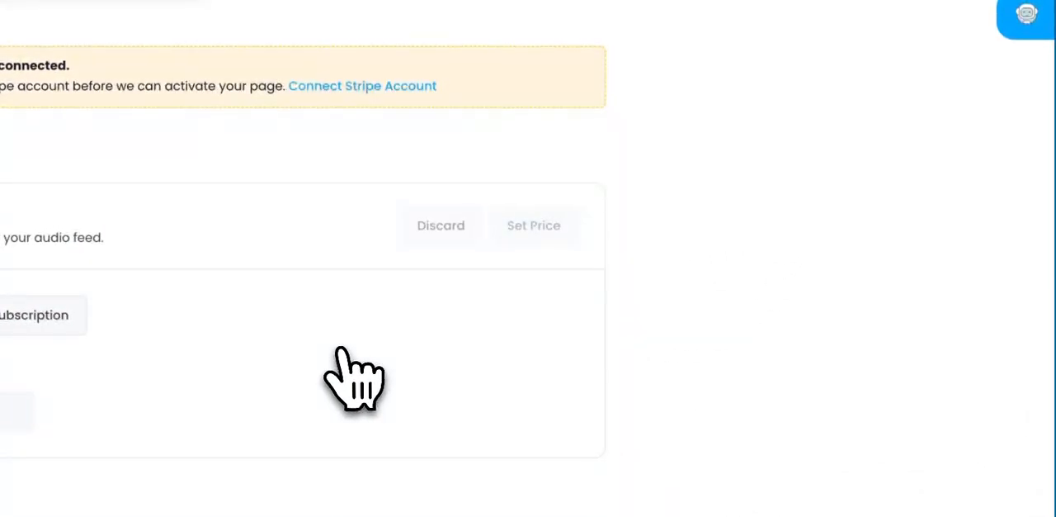
Step: Describe the show with a future $199 charge, 3 days to listen and the BIG RESULT they'll discover, and save the description
scroll(338, 355, "down", 5)
scroll(341, 350, "down", 3)
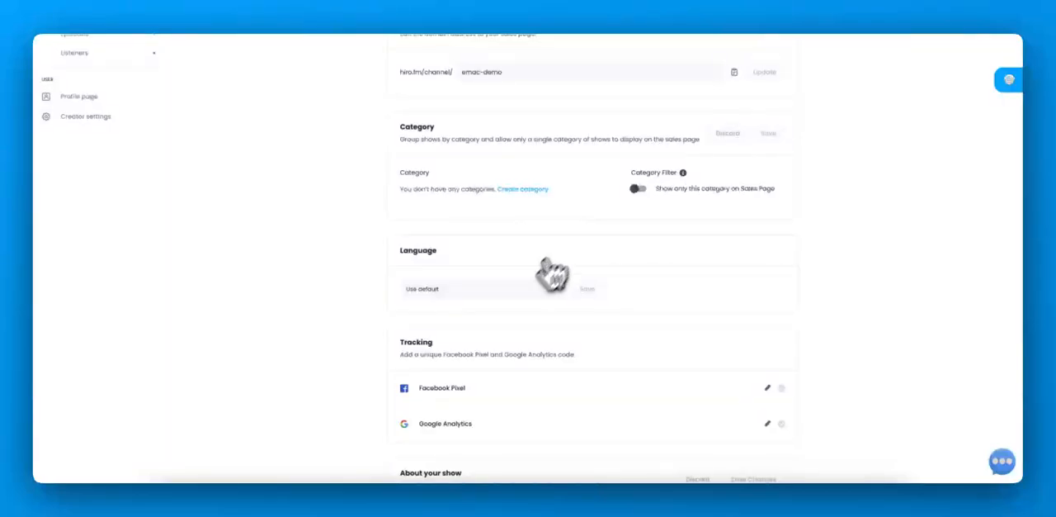
scroll(637, 309, "down", 3)
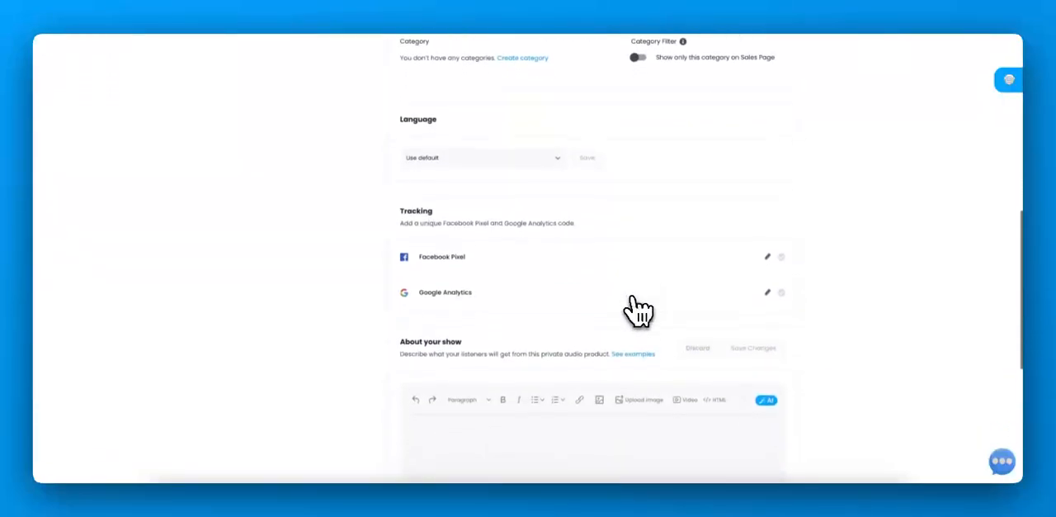
scroll(543, 285, "down", 3)
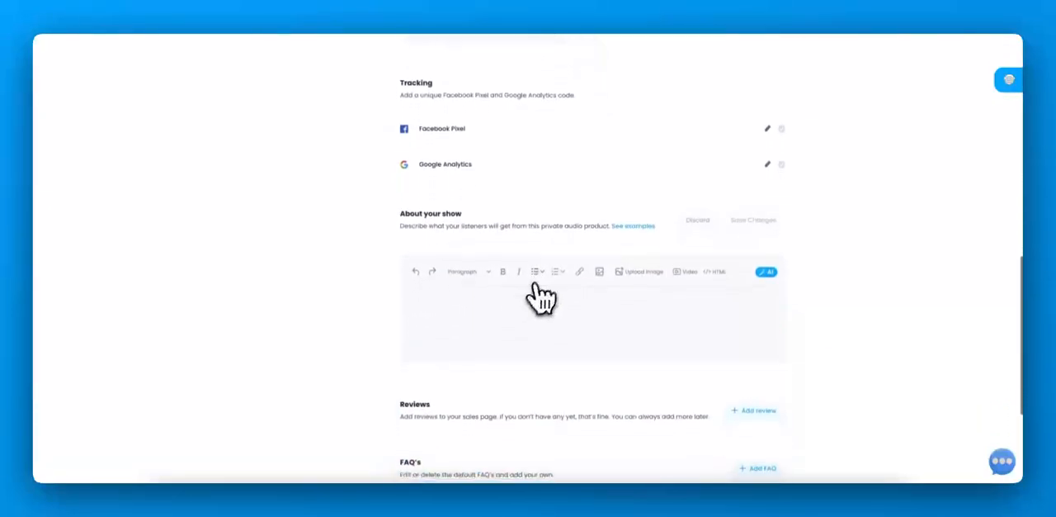
left_click(512, 322)
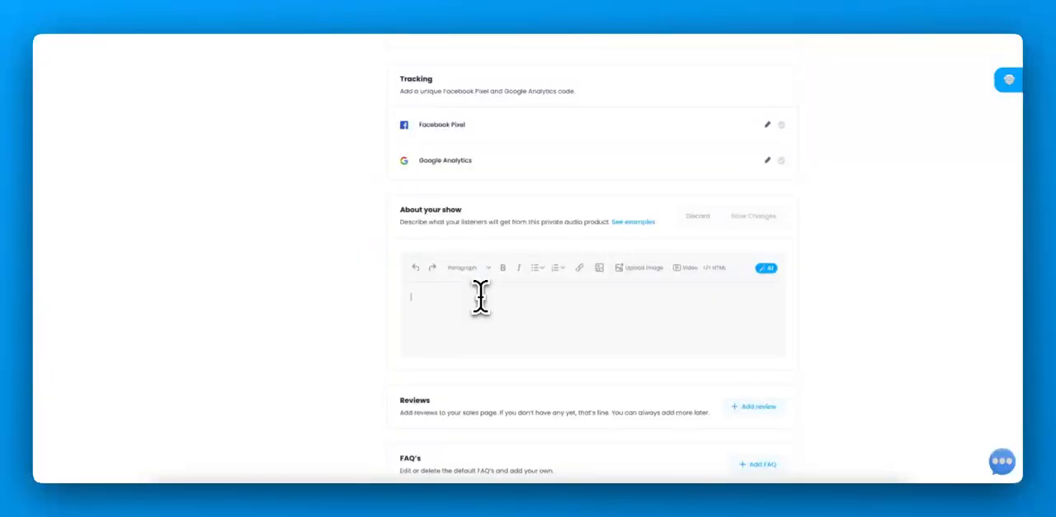
left_click(480, 297)
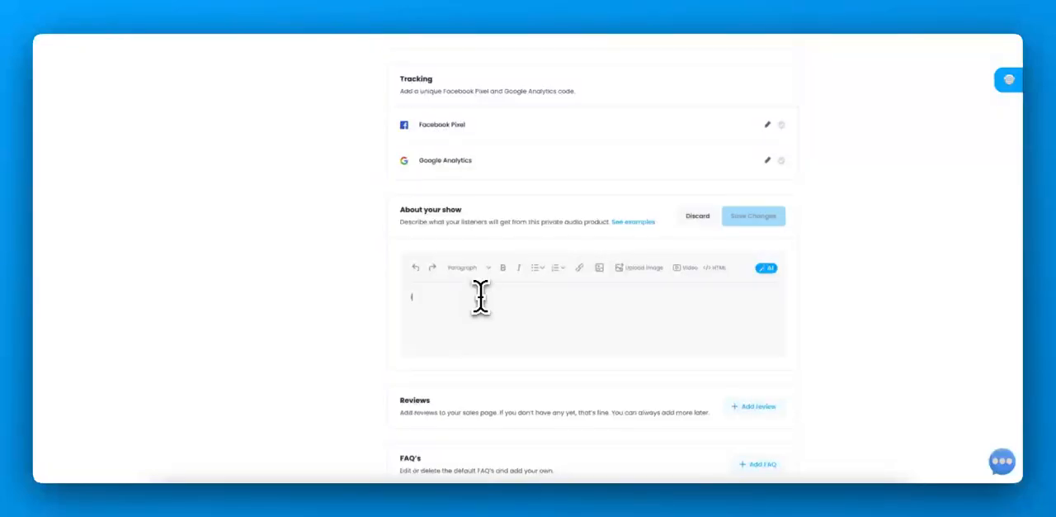
type("I'm")
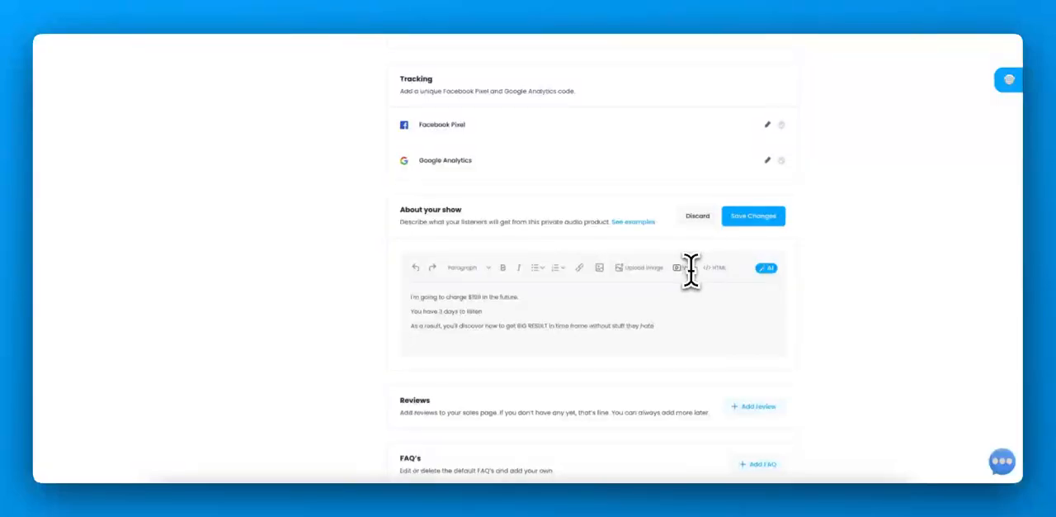
scroll(500, 328, "down", 1)
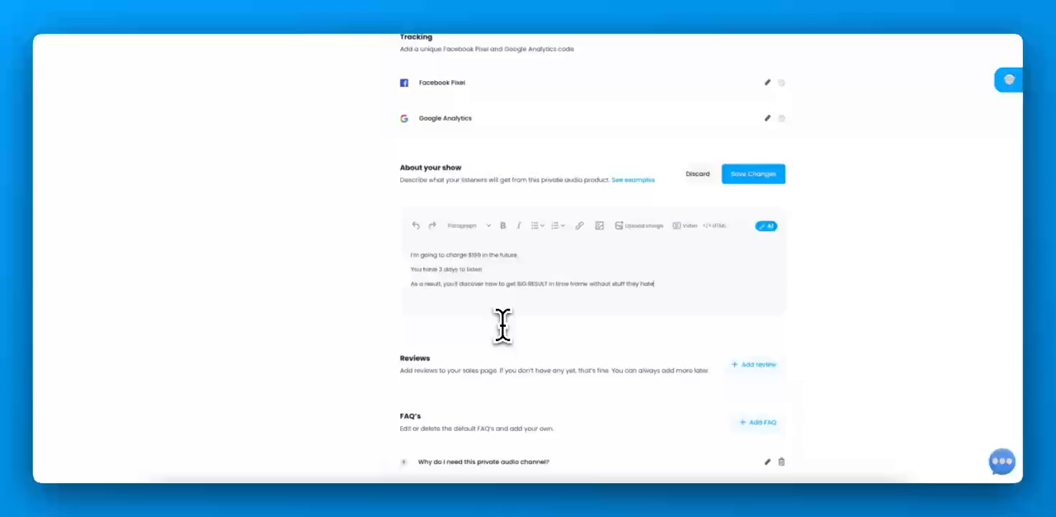
left_click(763, 174)
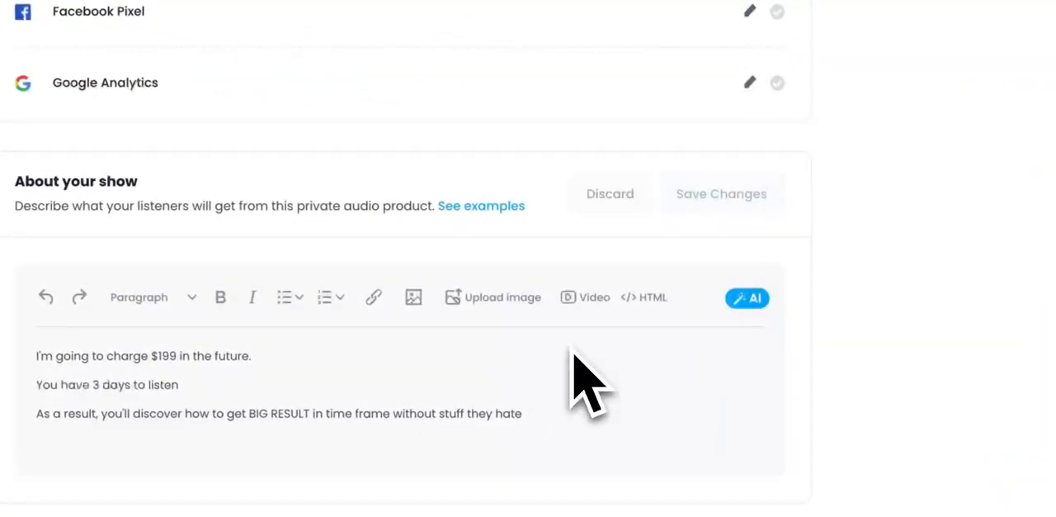
Step: Start a new review for the sales page
scroll(586, 383, "down", 3)
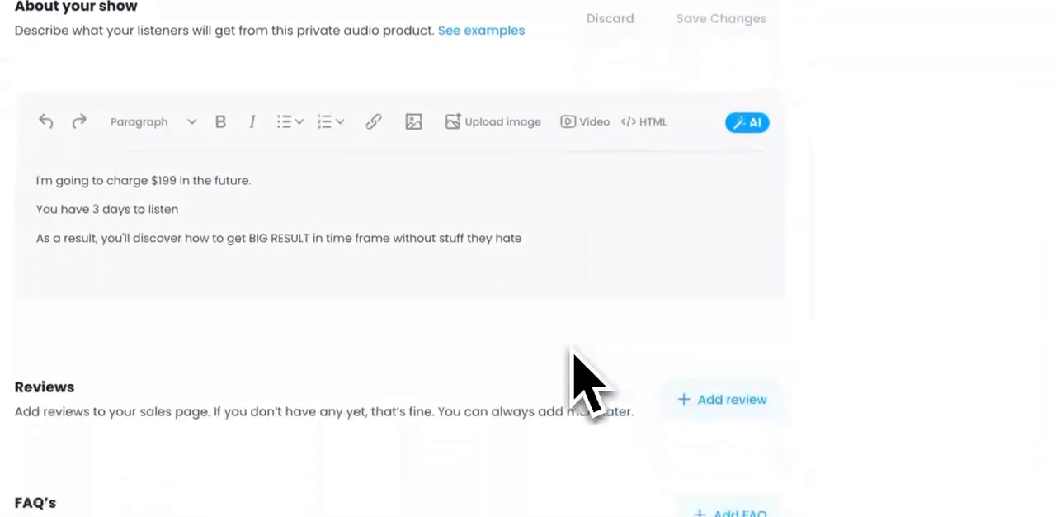
left_click(732, 381)
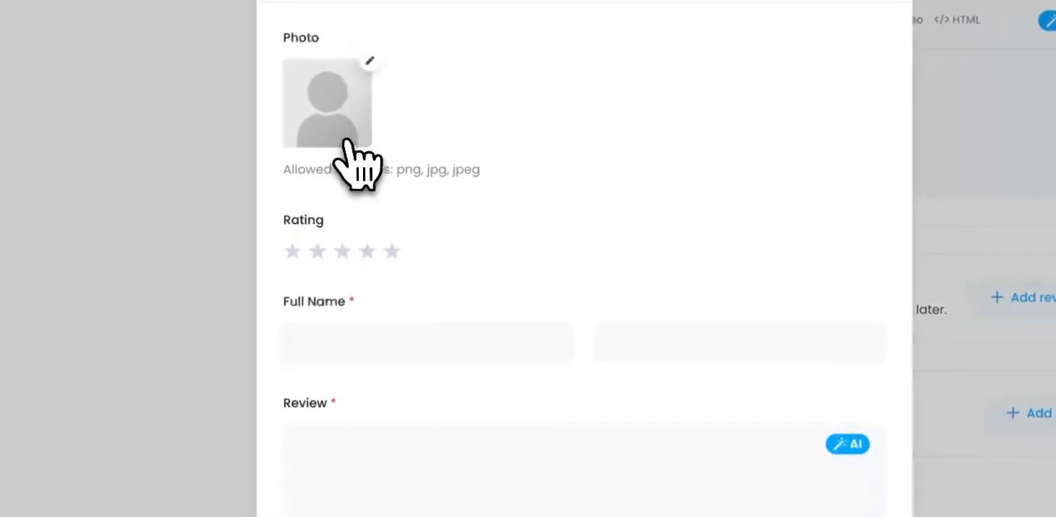
left_click(352, 145)
left_click(431, 124)
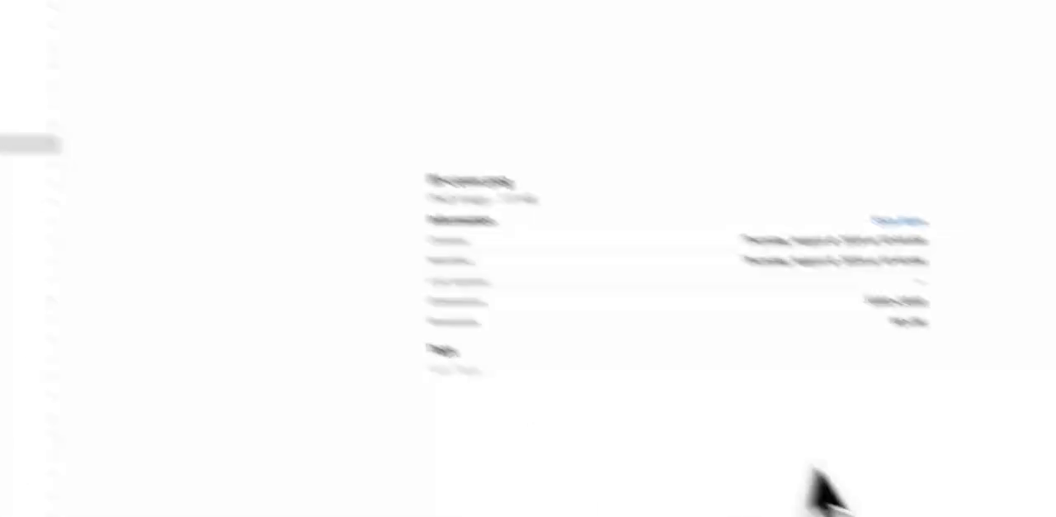
left_click(781, 467)
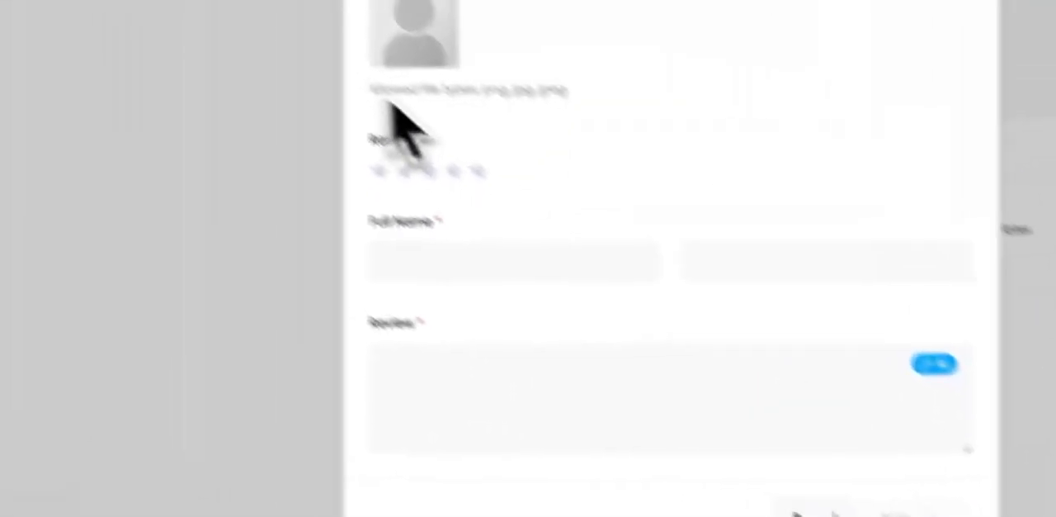
Step: Give the review five stars, enter the reviewer's full name and a review text beginning with "Amazing!", and add it
left_click(567, 235)
left_click(583, 325)
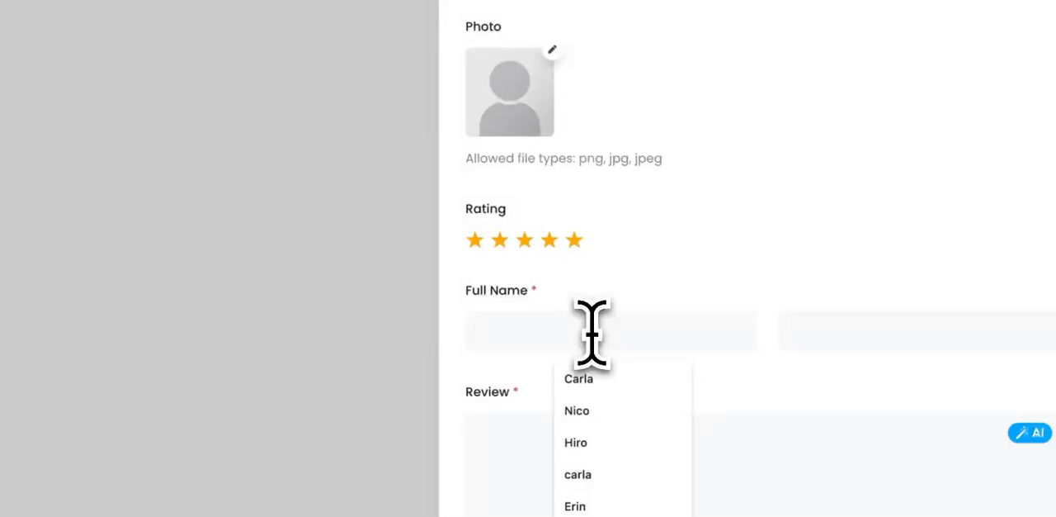
type("John")
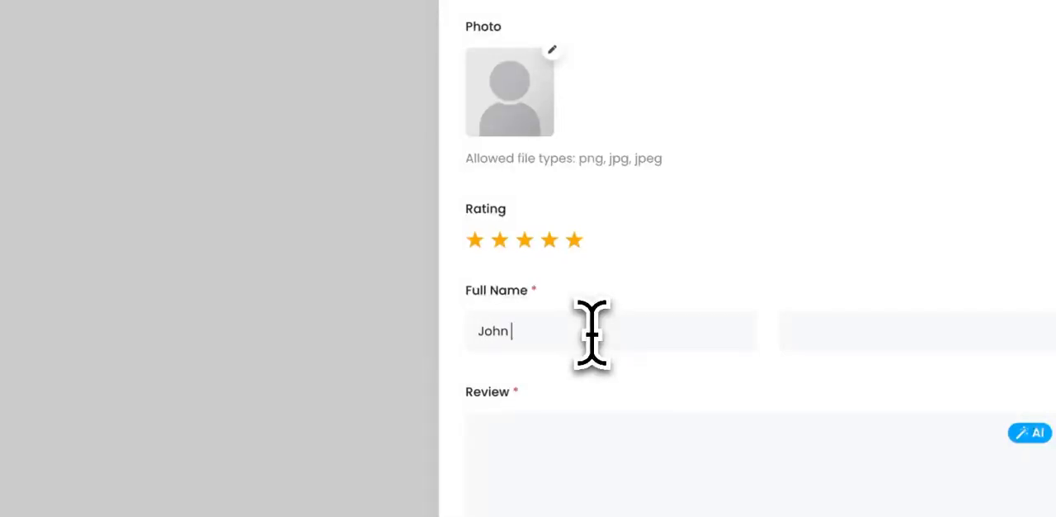
type("Doe")
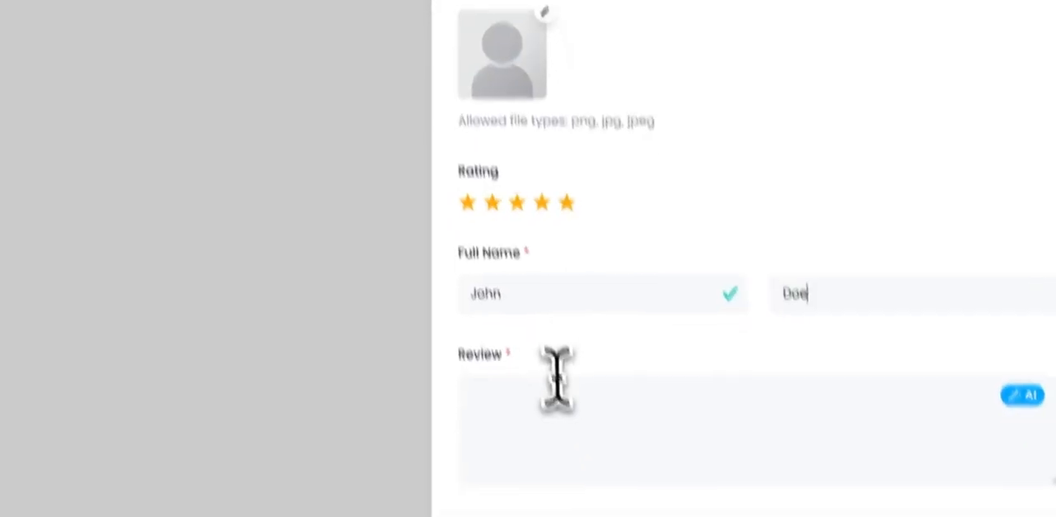
left_click(560, 427)
type("Amazing! Carla is always on point!")
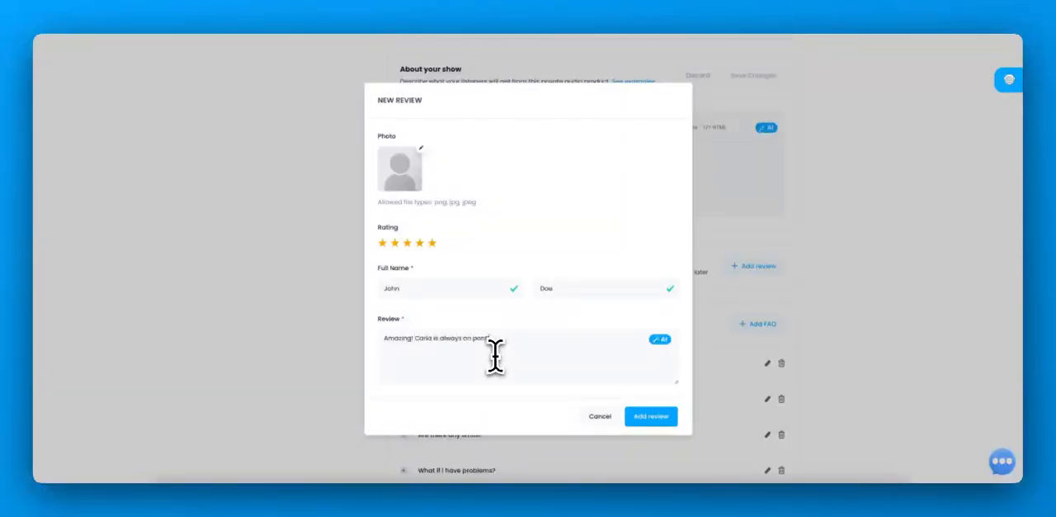
left_click(651, 416)
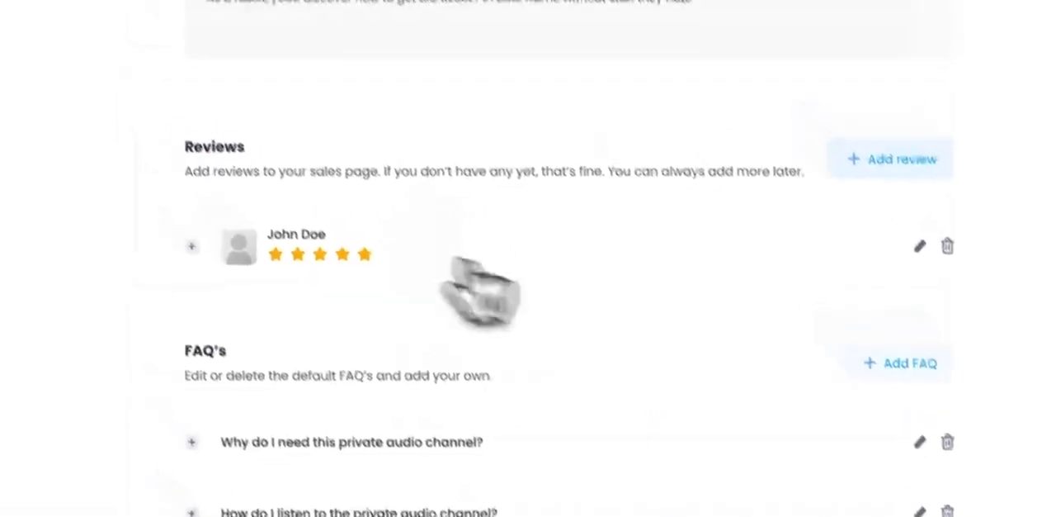
Step: Change the FAQ question "Why do I need this private audio channel?" to "Why do I need this show?" and save it
scroll(659, 262, "down", 1)
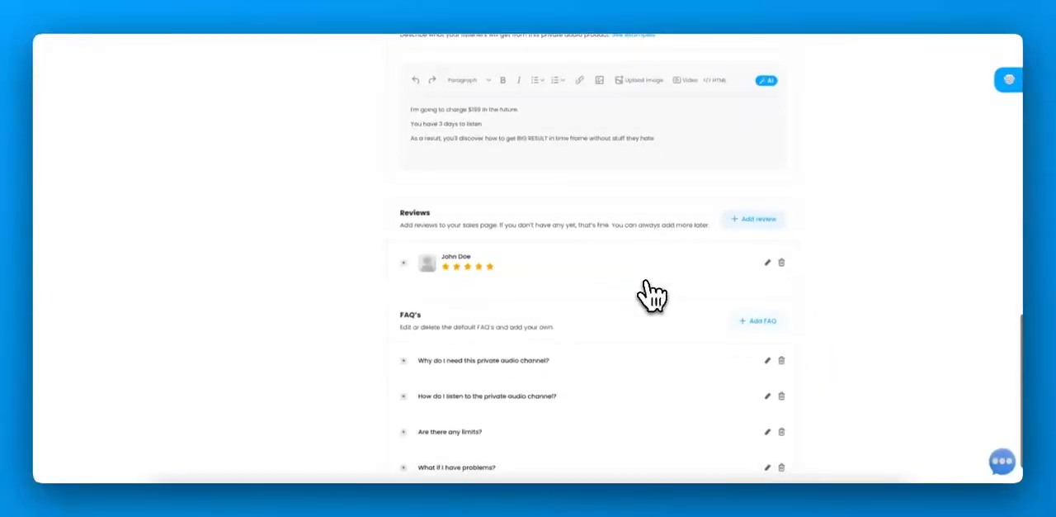
scroll(658, 262, "up", 3)
scroll(652, 293, "up", 2)
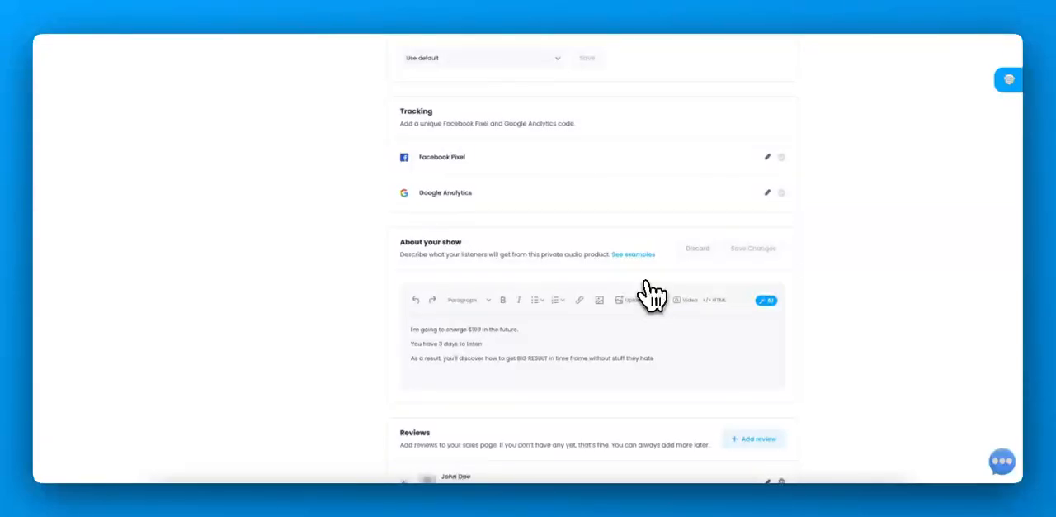
scroll(652, 293, "down", 3)
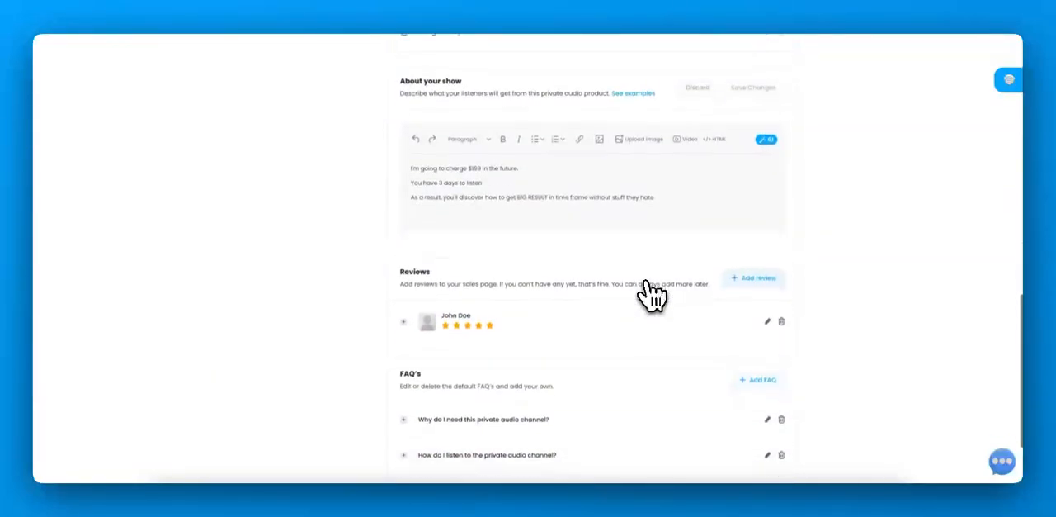
scroll(652, 293, "down", 2)
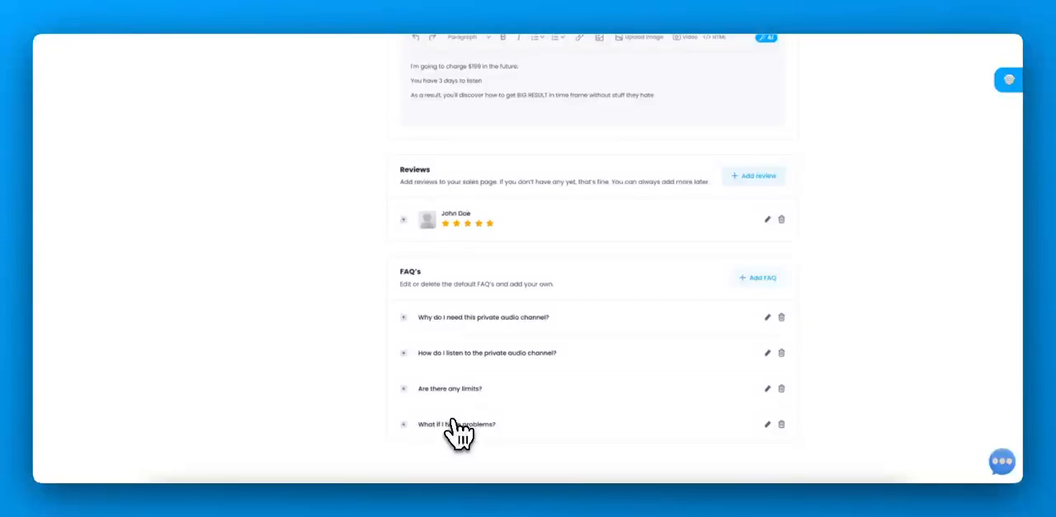
left_click(768, 317)
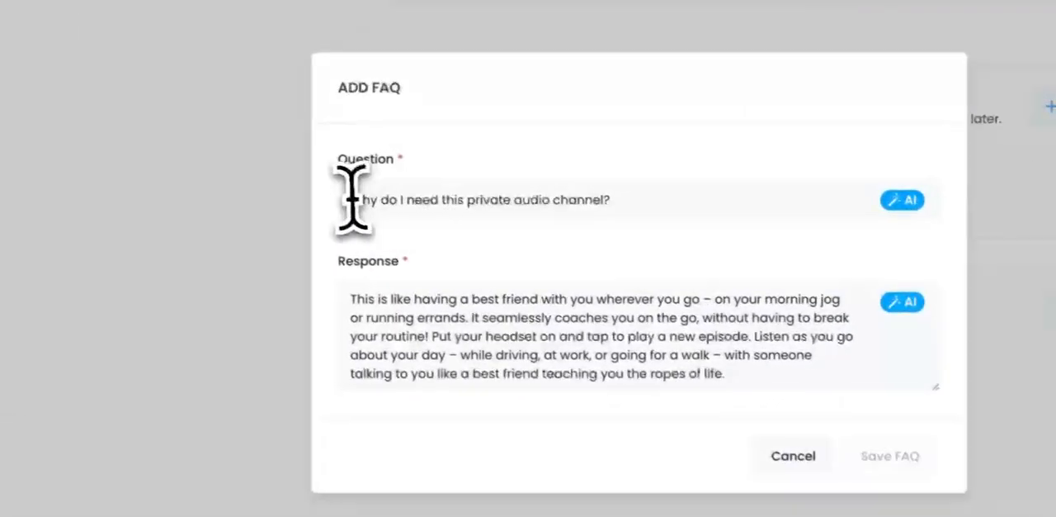
left_click_drag(347, 200, 669, 207)
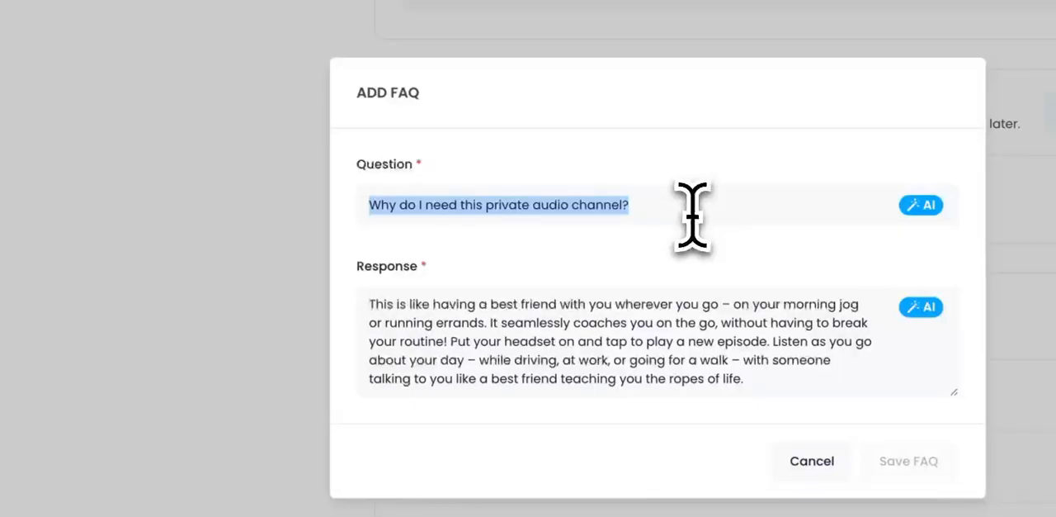
type("Why d")
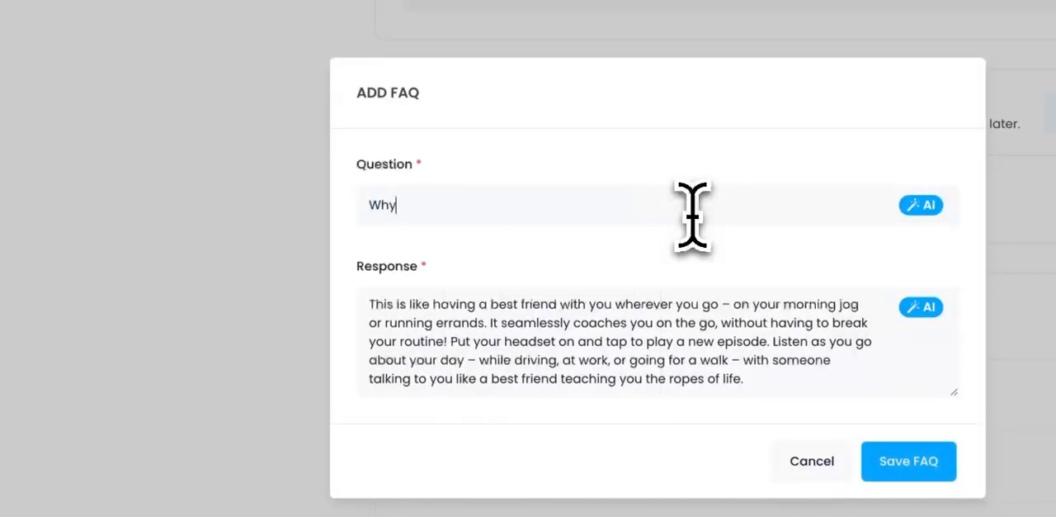
type("o I need this show?")
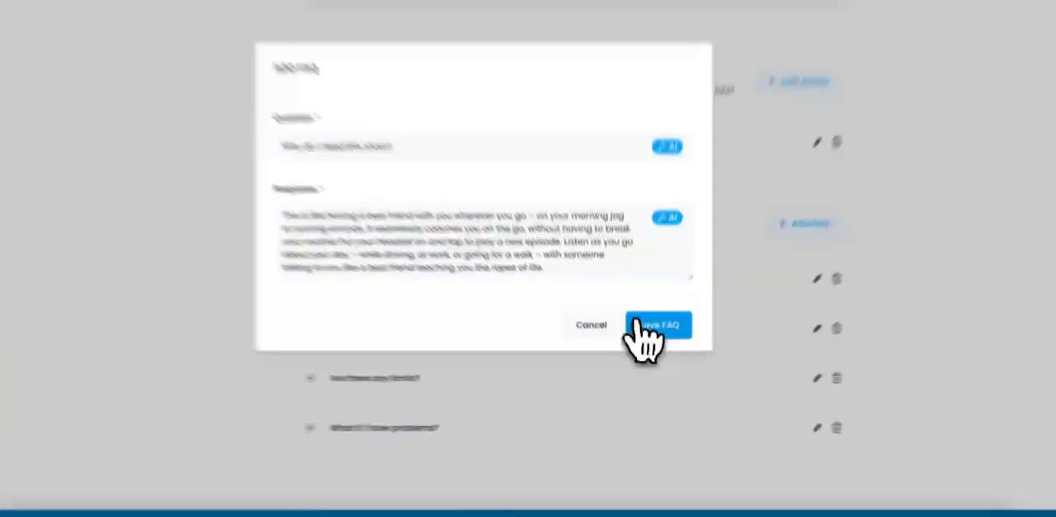
left_click(653, 350)
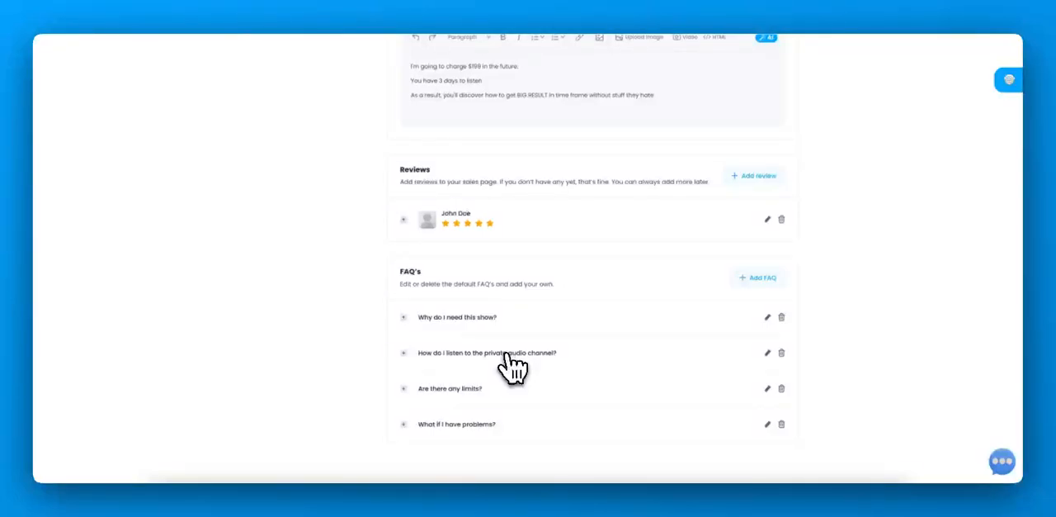
Step: Go to the EMAC DEMO show's overview and set its sales page live for customers
scroll(543, 341, "up", 10)
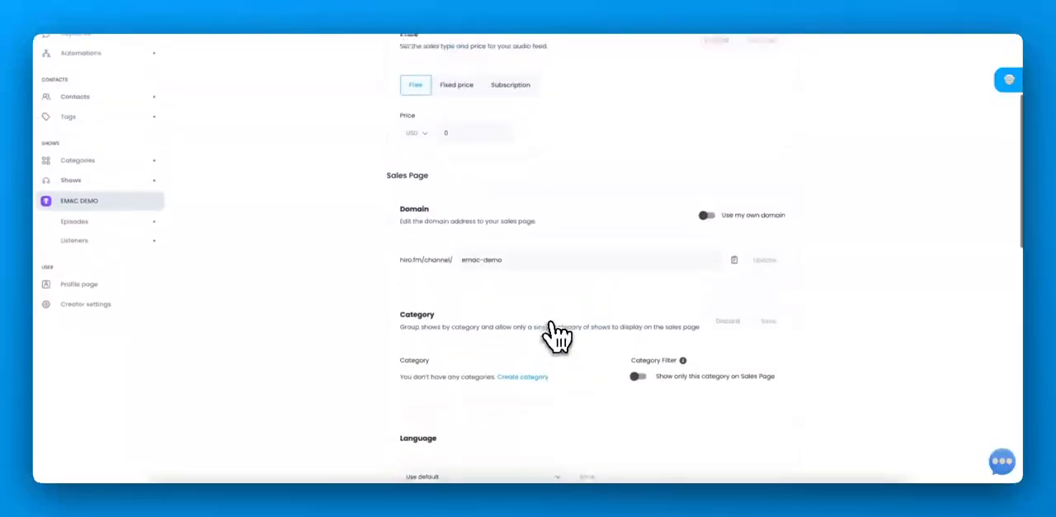
scroll(557, 334, "up", 5)
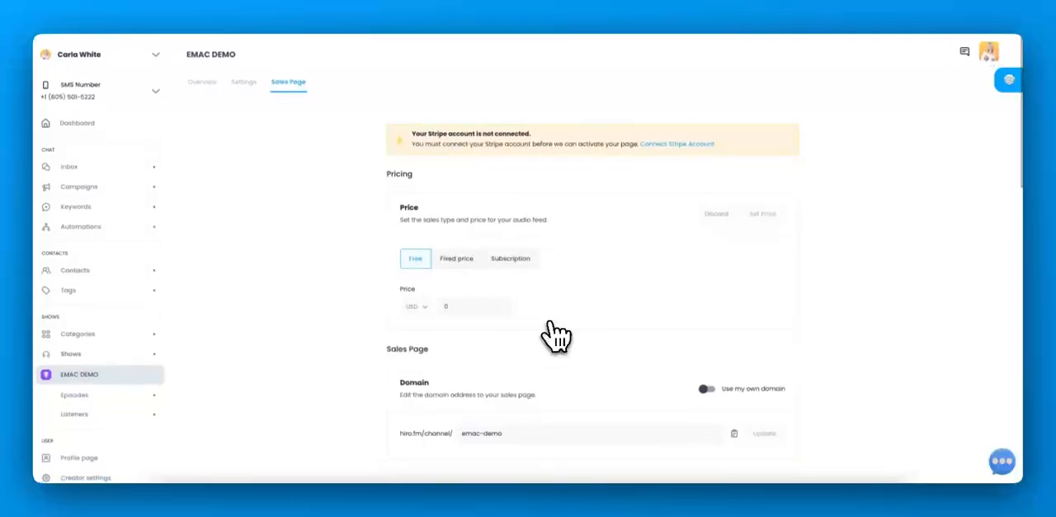
left_click(202, 82)
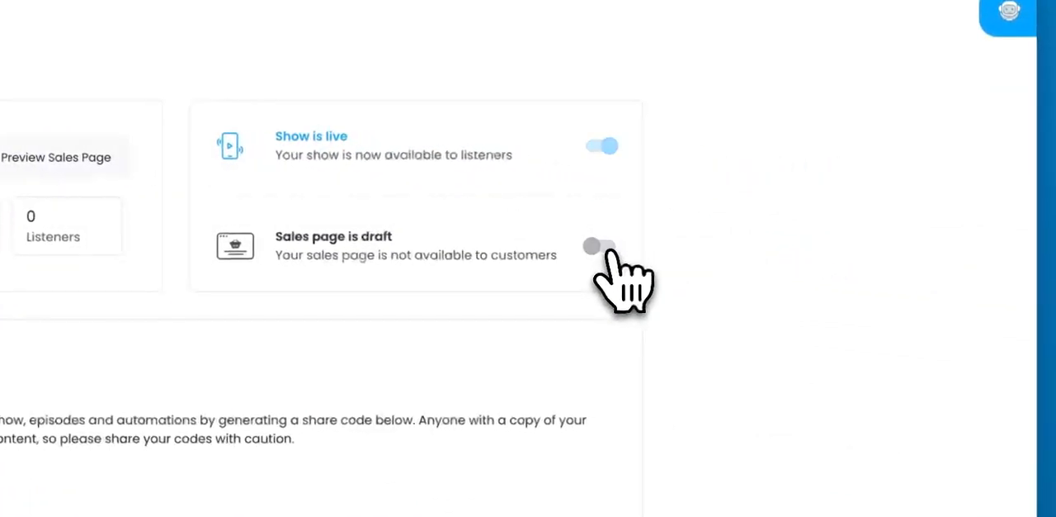
left_click(607, 246)
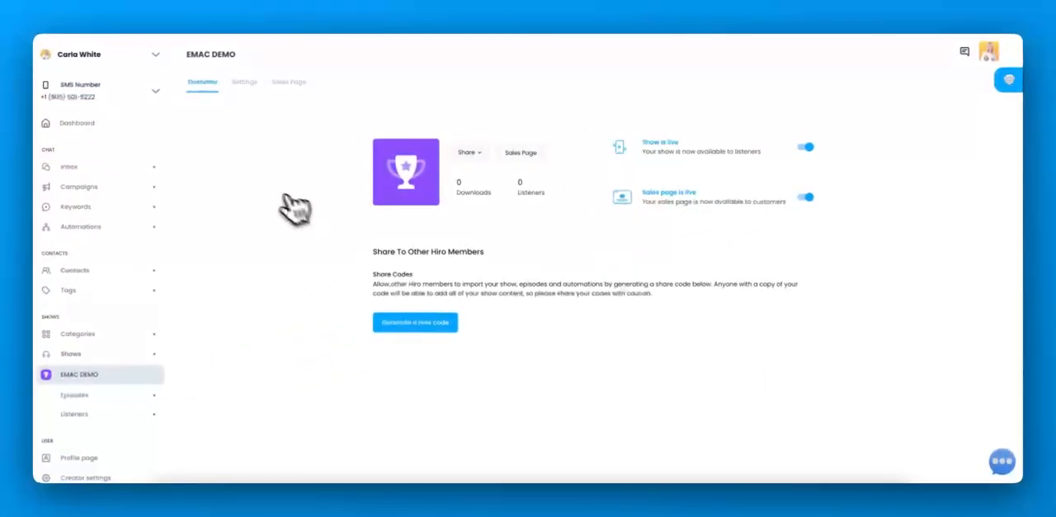
Step: Review the show's settings, including expiry, podcast player and access email, and its sales page options from domain to show description
left_click(245, 82)
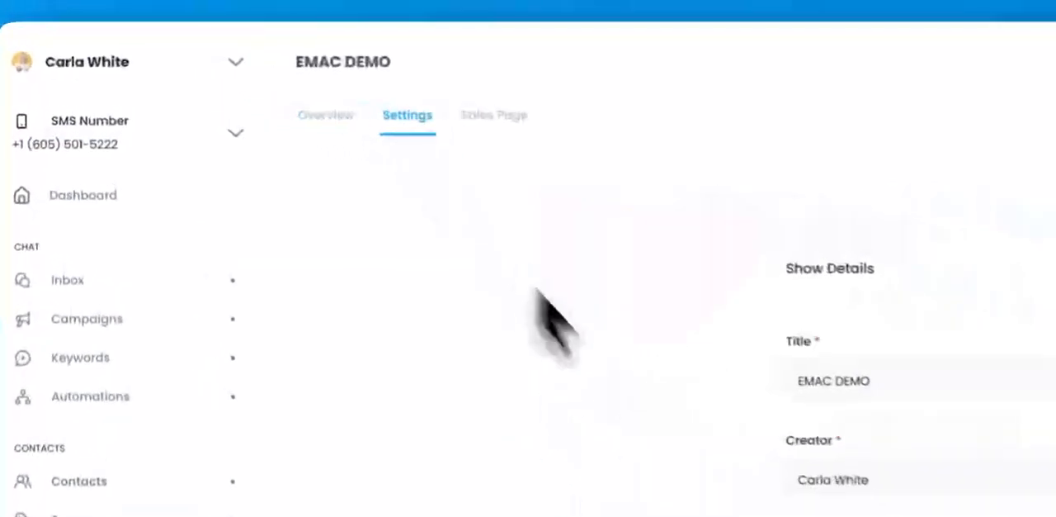
scroll(648, 417, "down", 15)
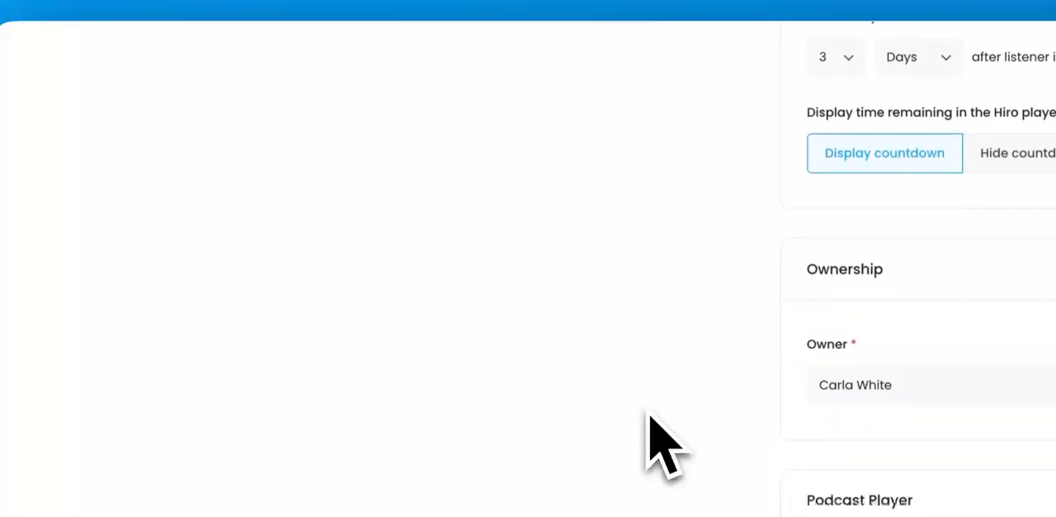
scroll(372, 248, "down", 5)
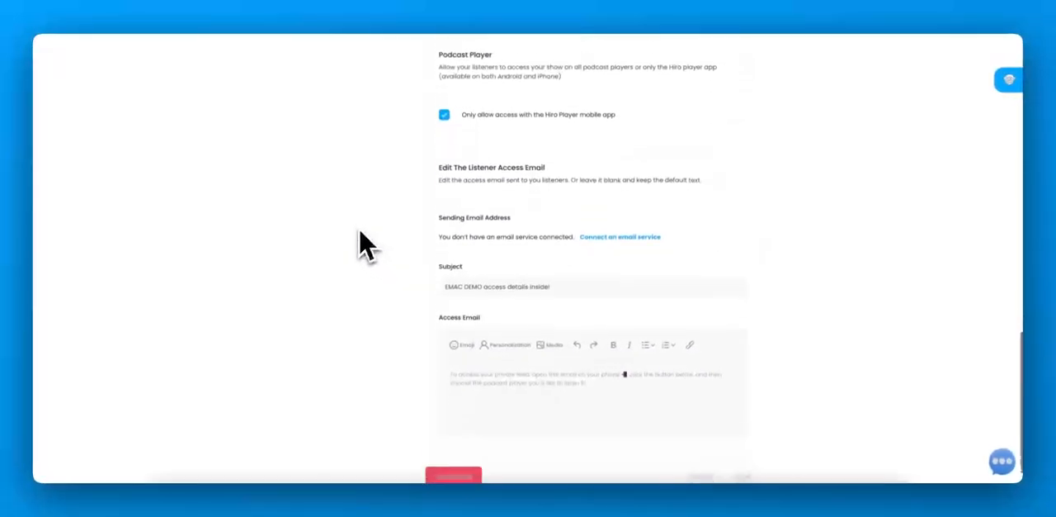
scroll(363, 245, "up", 20)
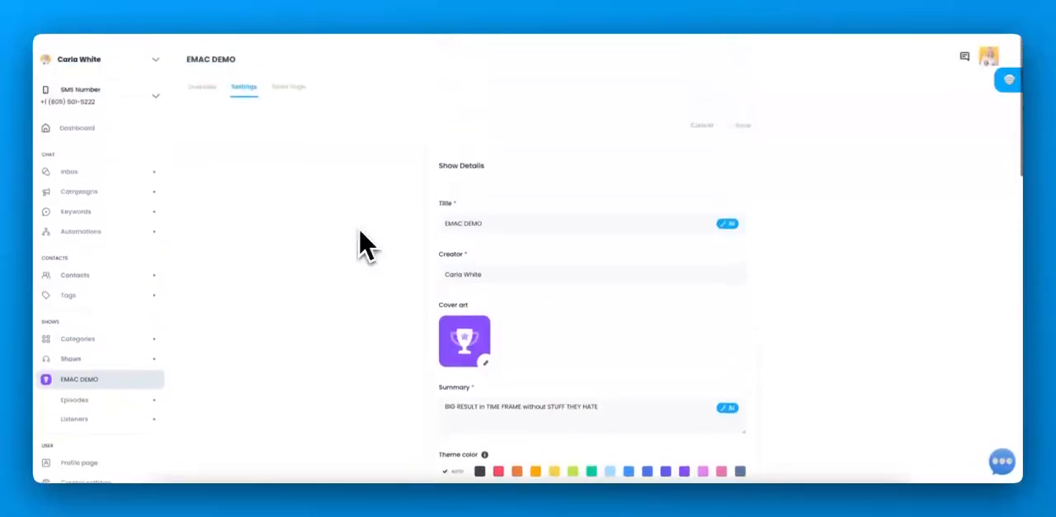
left_click(288, 85)
scroll(346, 330, "down", 10)
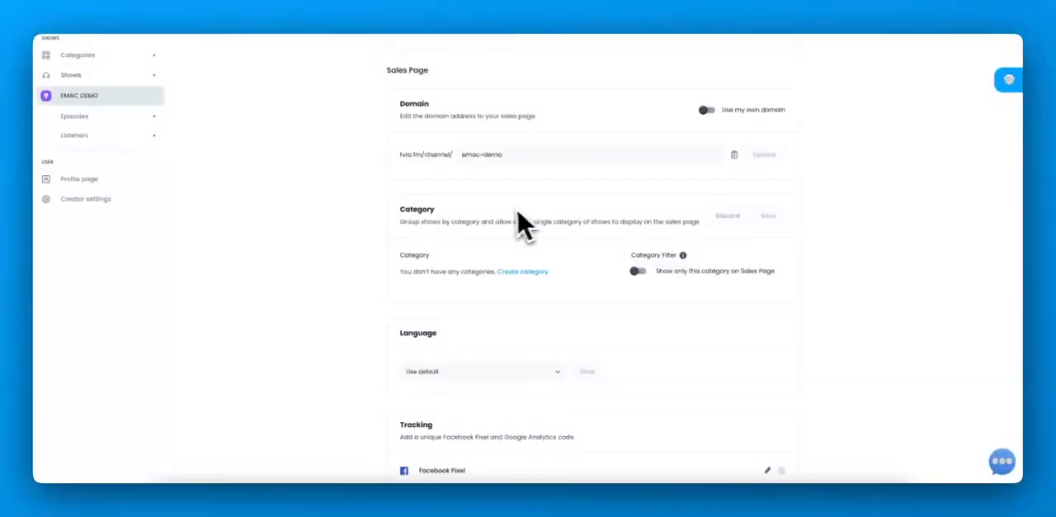
scroll(507, 224, "down", 3)
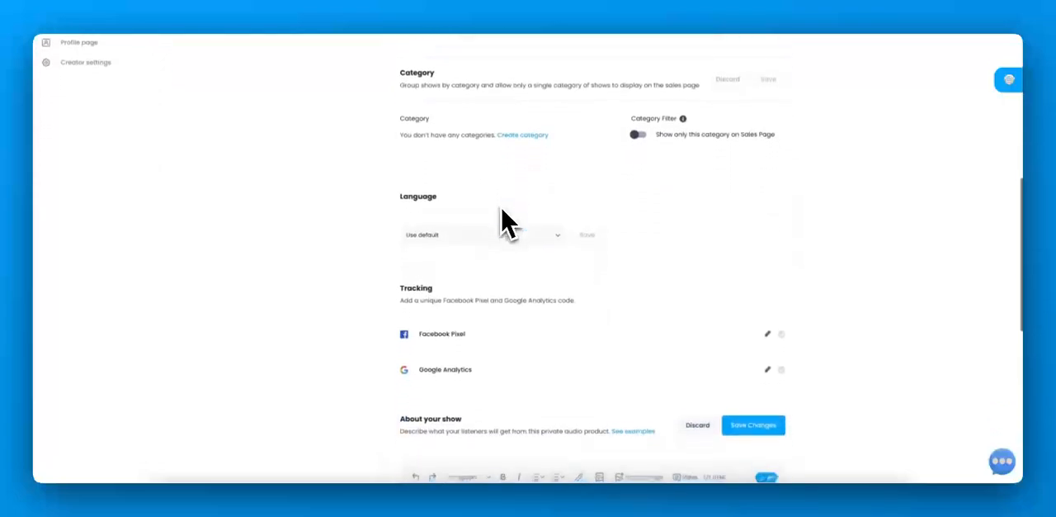
scroll(506, 224, "down", 3)
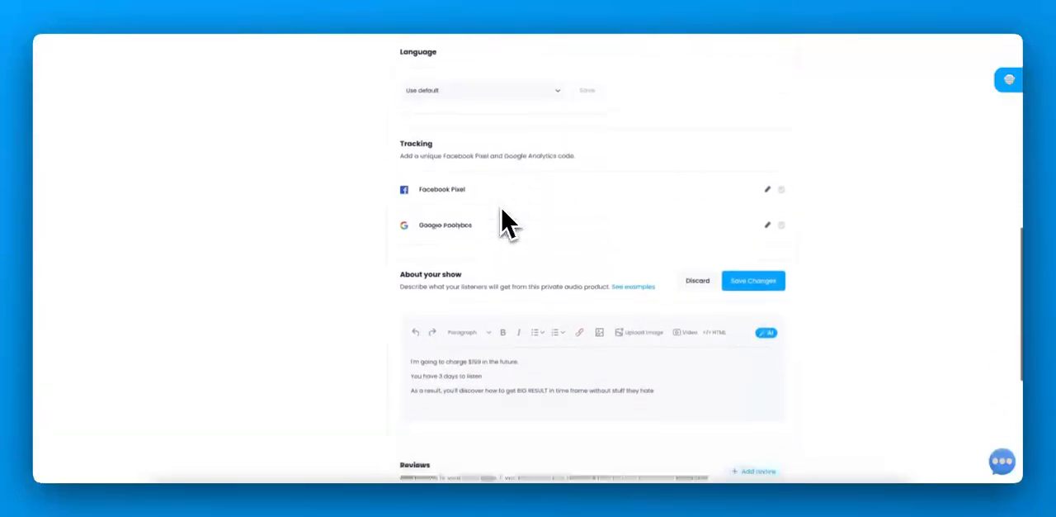
scroll(507, 223, "down", 2)
scroll(502, 211, "up", 10)
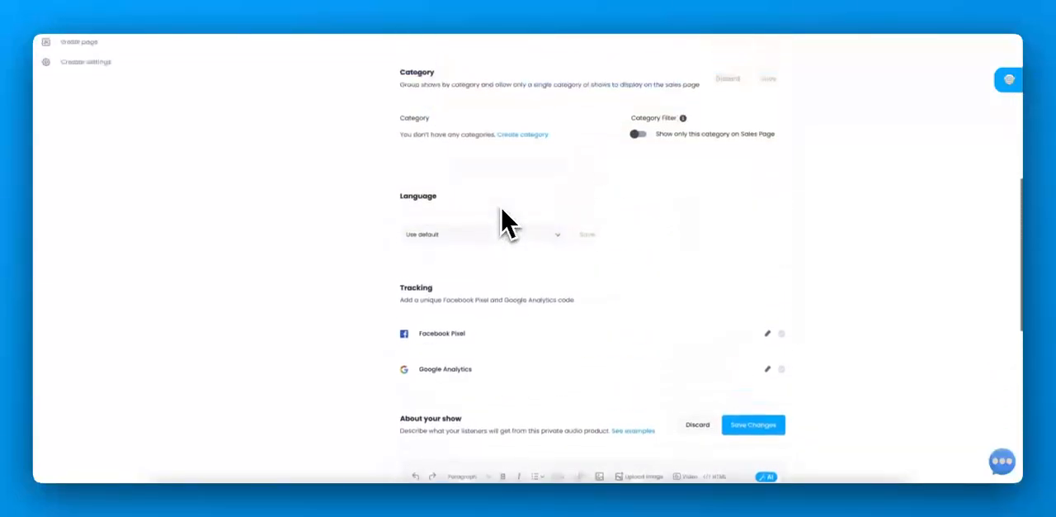